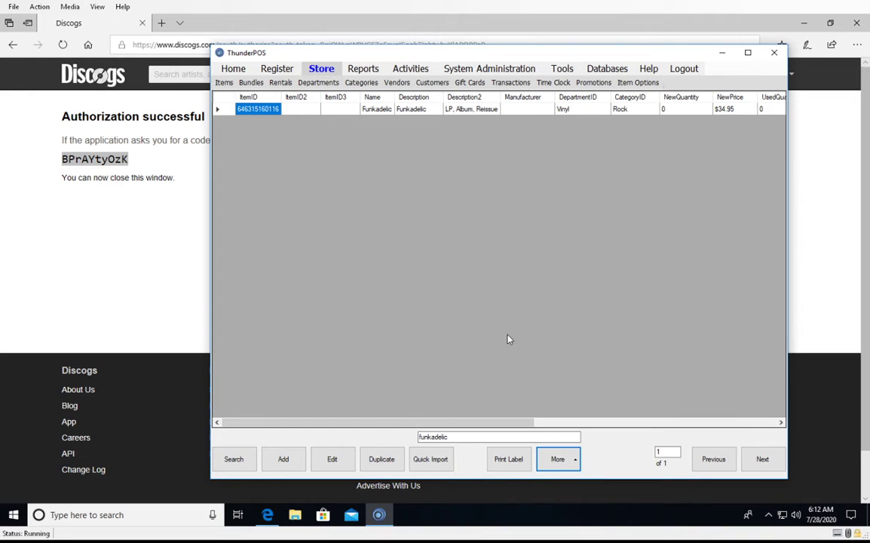
# Open the Funkadelic album's track list, review the track positions and durations, and return to the item list
pyautogui.click(535, 254)
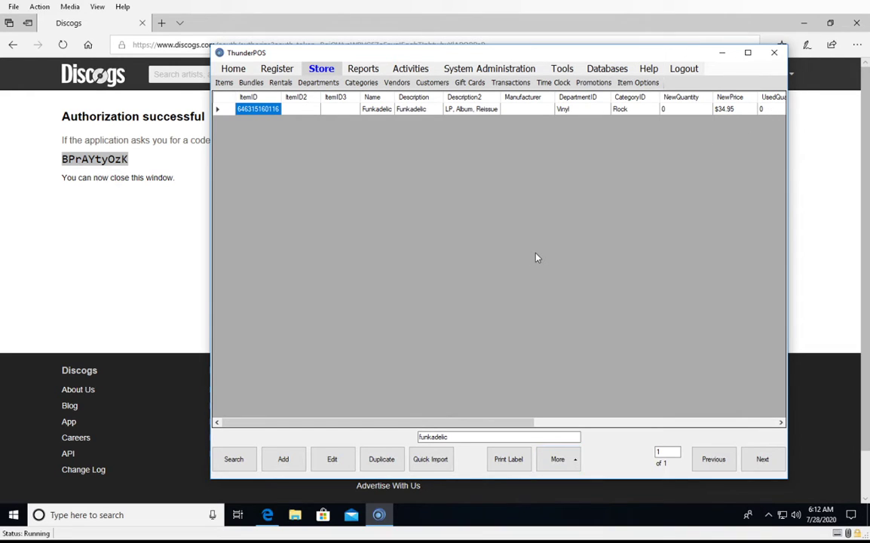
pyautogui.click(564, 463)
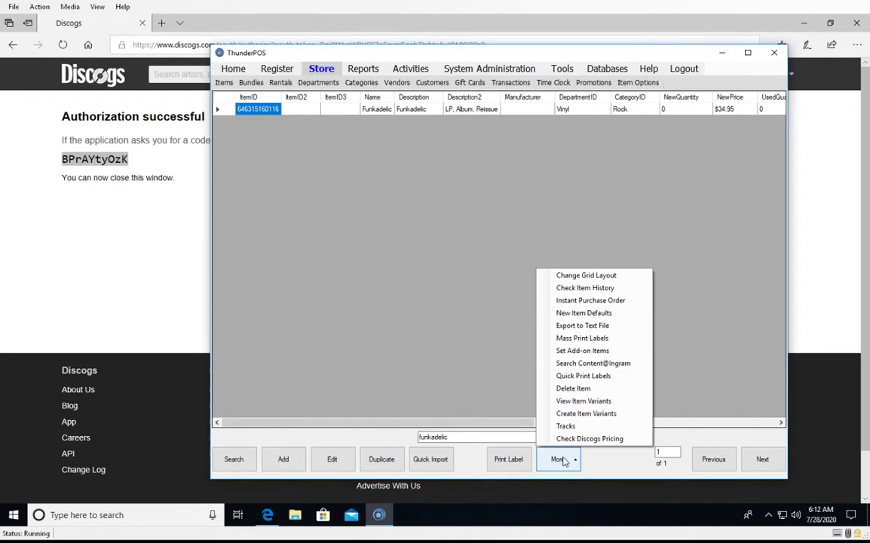
pyautogui.click(581, 427)
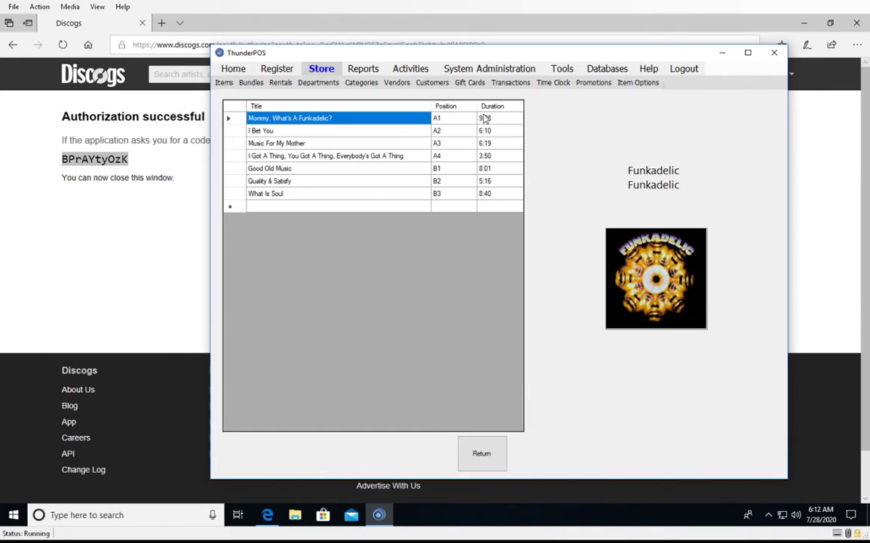
pyautogui.click(453, 144)
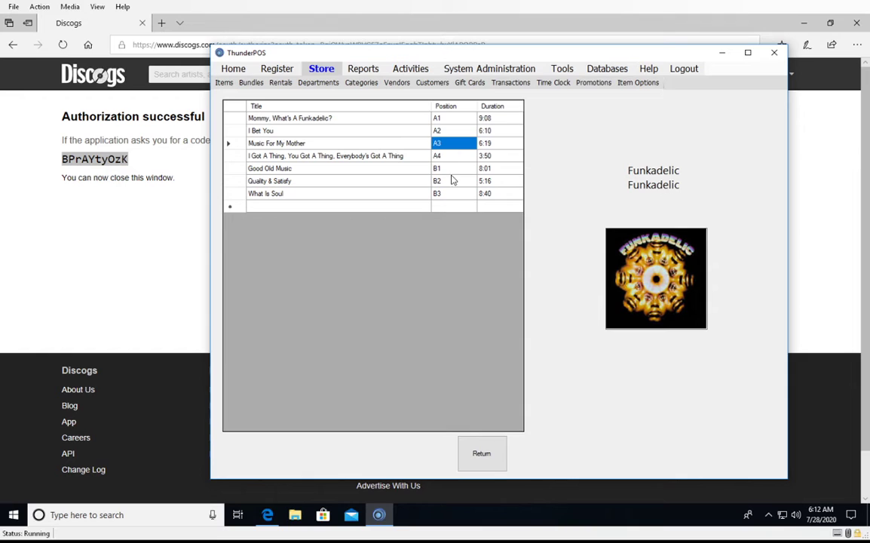
pyautogui.click(451, 181)
pyautogui.click(496, 132)
pyautogui.click(498, 170)
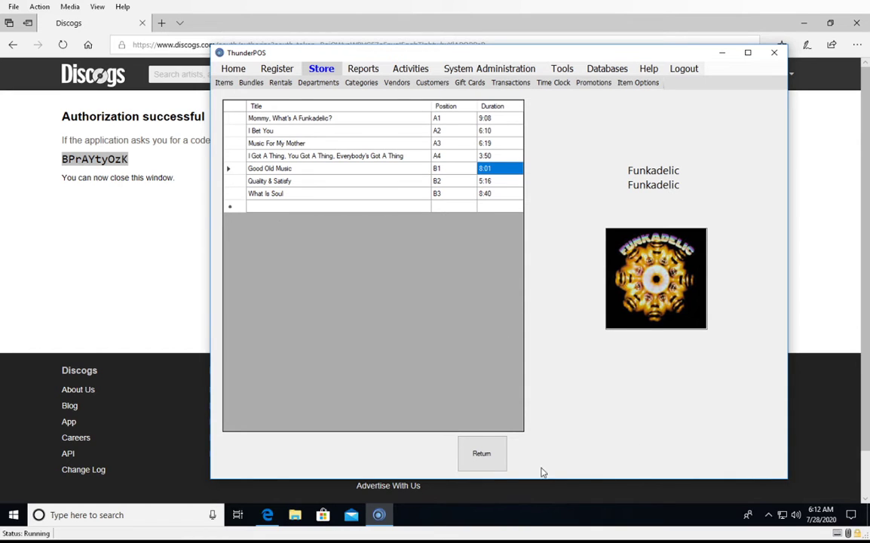
pyautogui.click(492, 463)
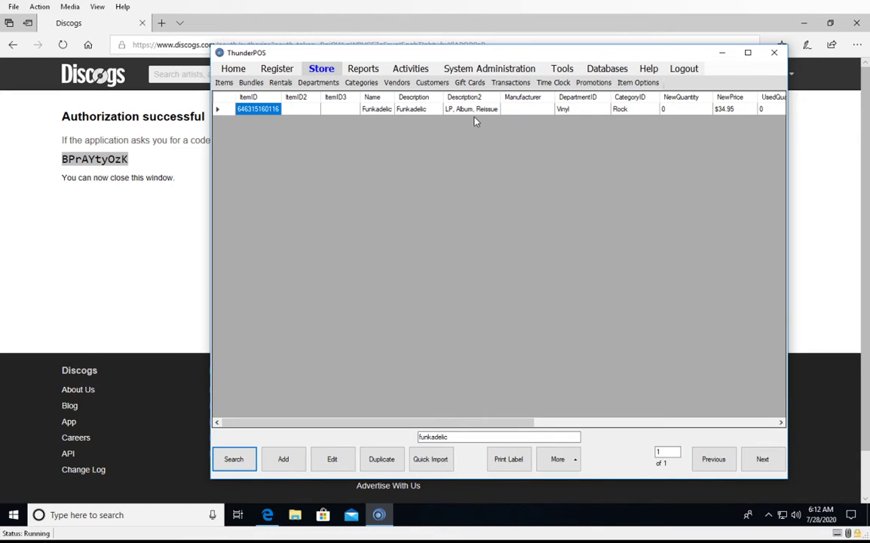
# Add a track titled "Sample track" with position B4 and duration 7:00 to the Funkadelic album's track list
pyautogui.click(559, 466)
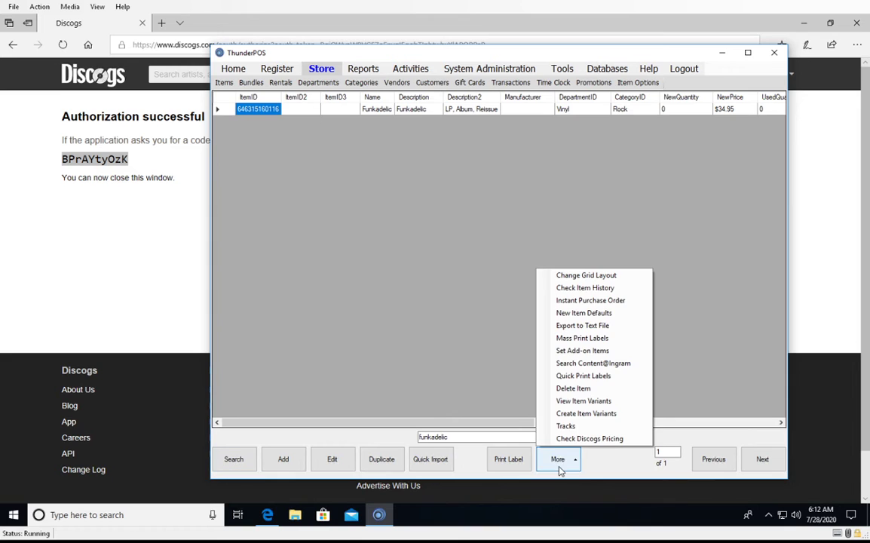
pyautogui.click(573, 426)
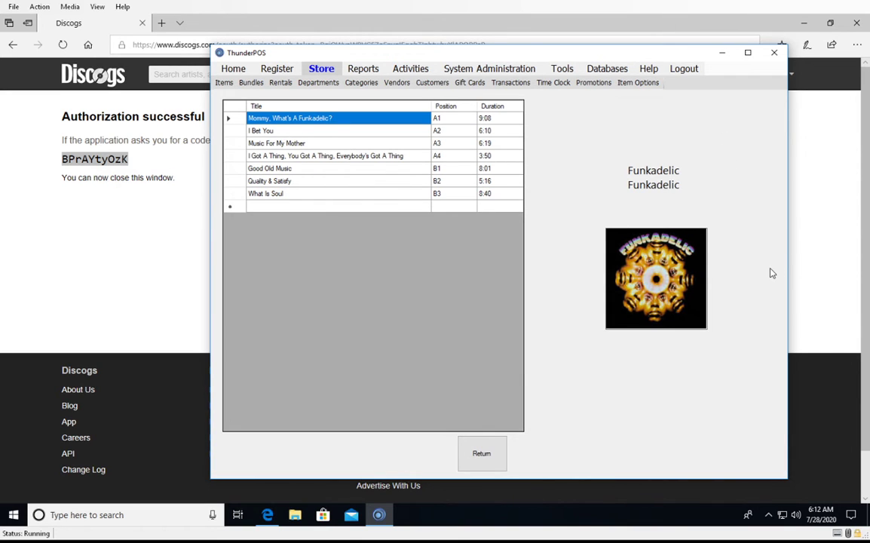
pyautogui.click(352, 208)
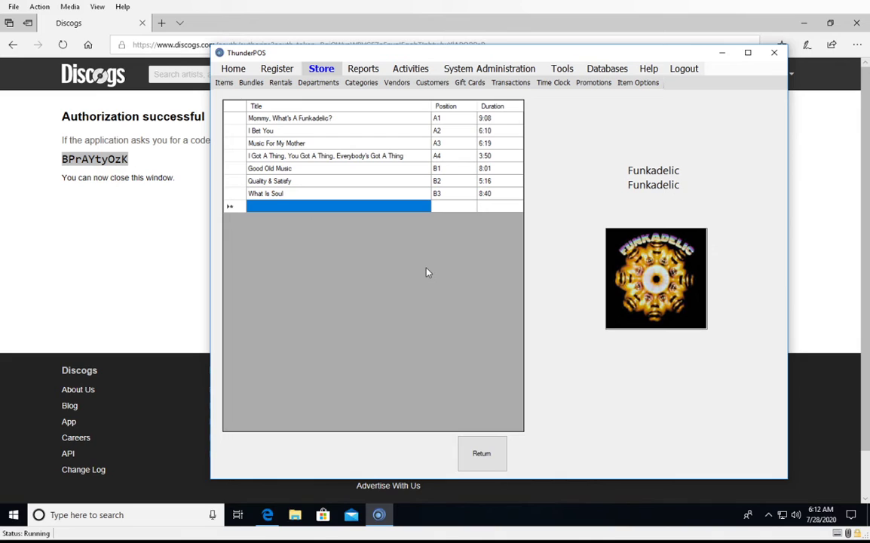
pyautogui.write('Sample ')
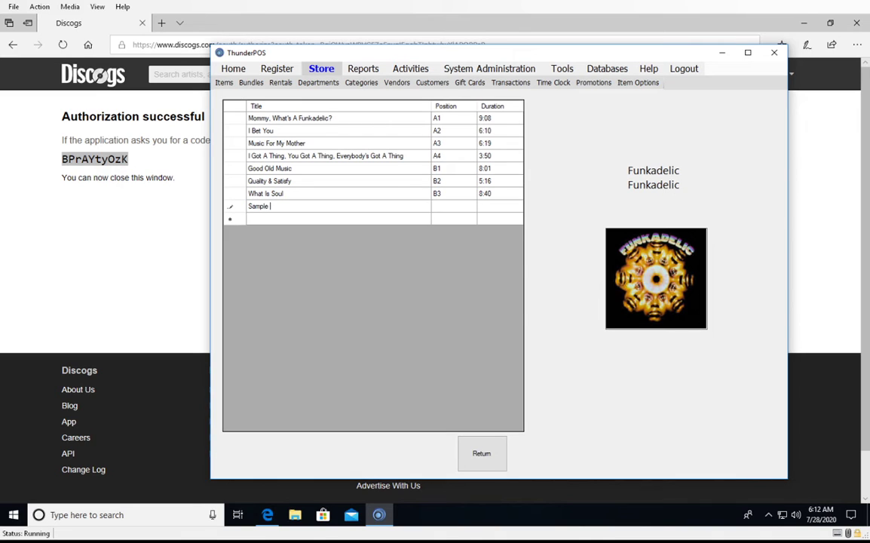
pyautogui.write('I')
pyautogui.write('track')
pyautogui.press('Tab')
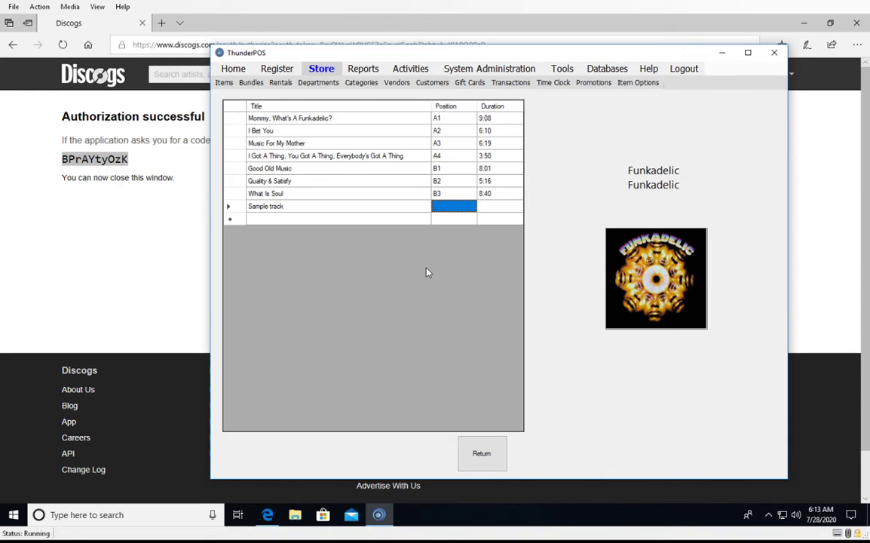
pyautogui.write('B4')
pyautogui.press('Tab')
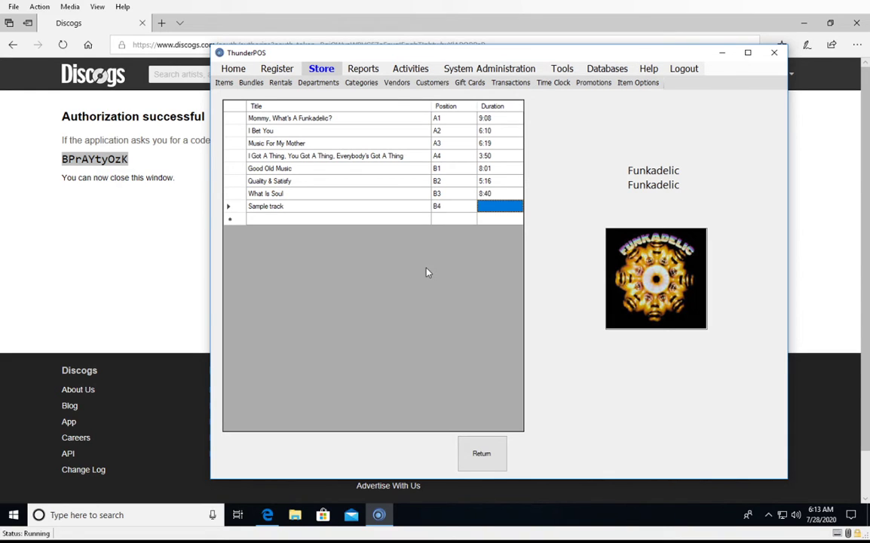
pyautogui.write('7:00')
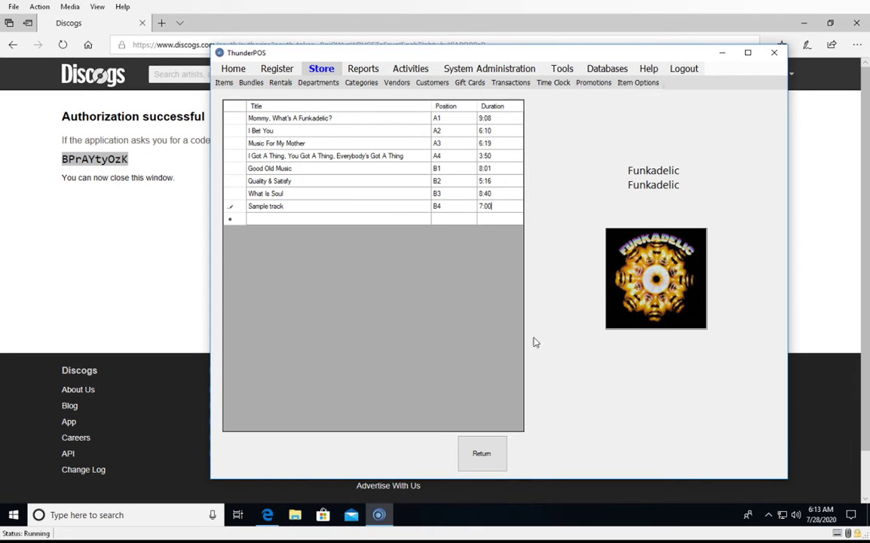
pyautogui.click(334, 222)
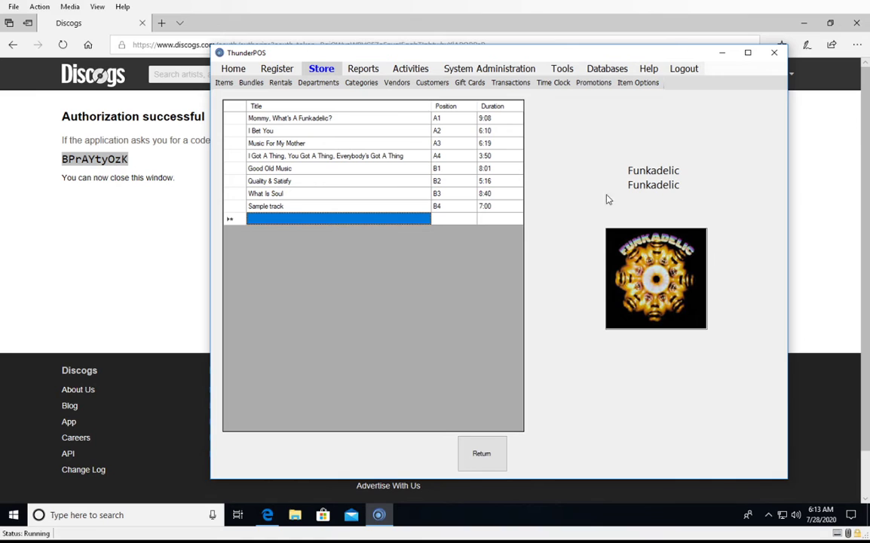
# Delete the "Sample track" row from the Funkadelic album's track list
pyautogui.click(233, 206)
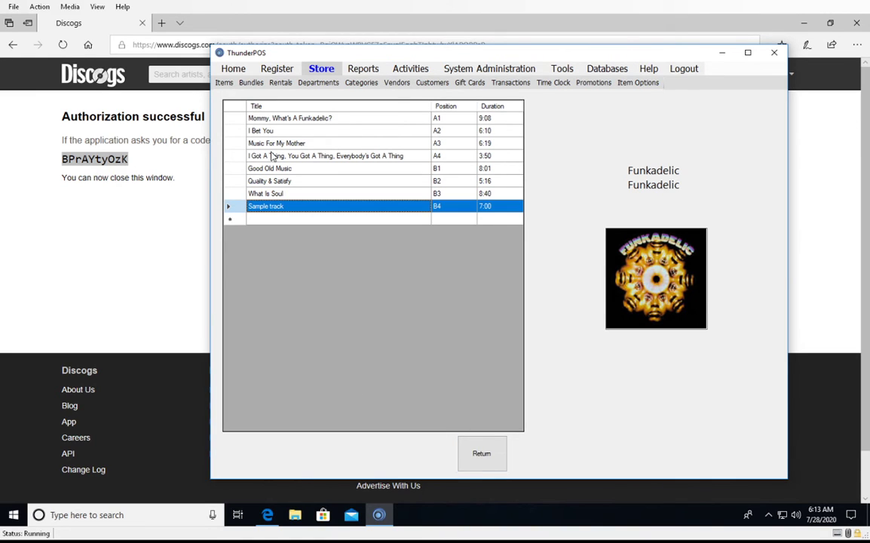
pyautogui.press('Delete')
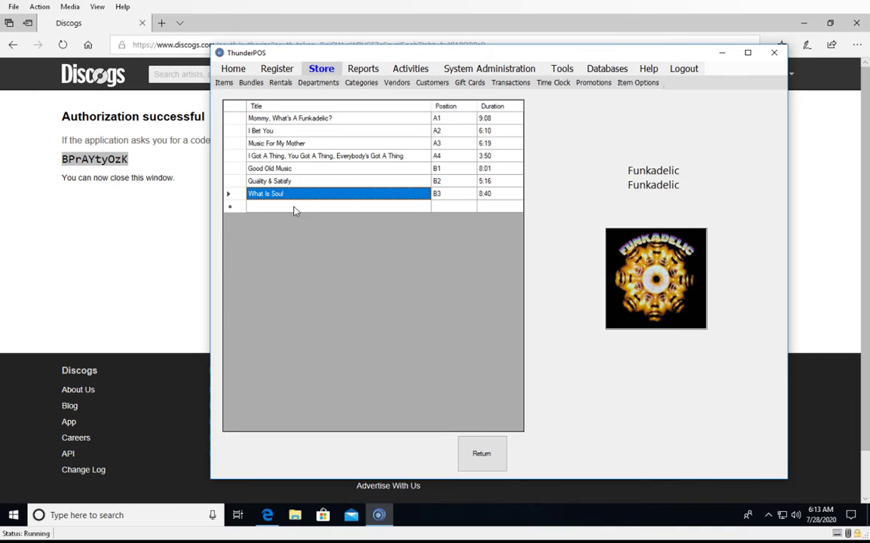
# Add a track titled "Sample Track 2" with position B5 and duration 5:00, and return to the item list
pyautogui.click(296, 207)
pyautogui.write('Sample Track 2')
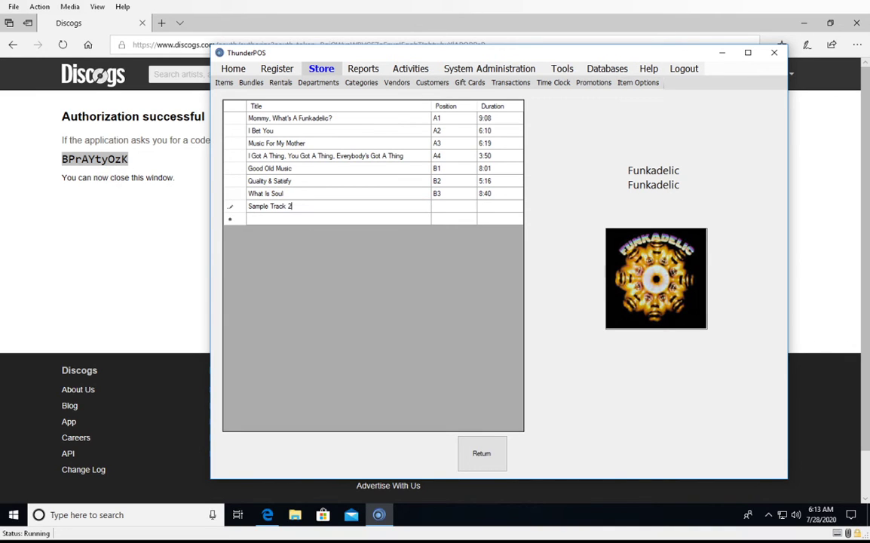
pyautogui.press('Tab')
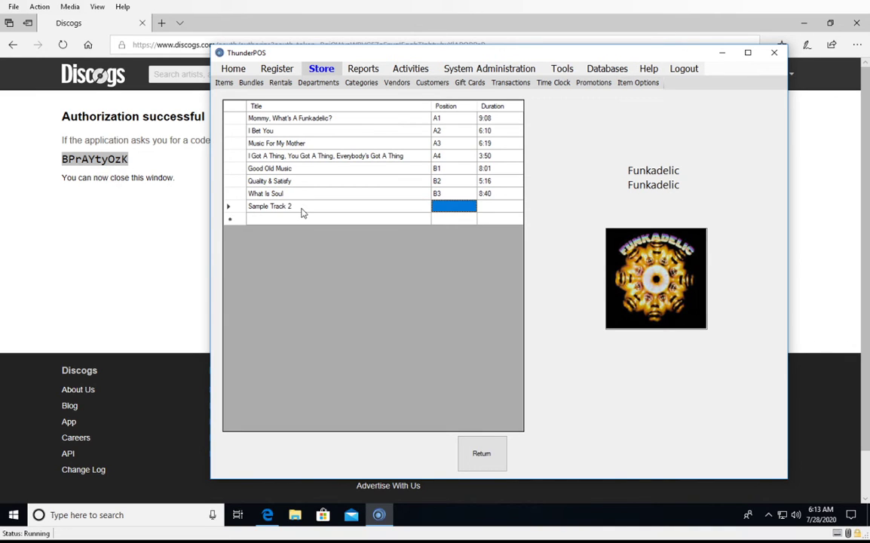
pyautogui.write('B5')
pyautogui.press('Tab')
pyautogui.write('5:00')
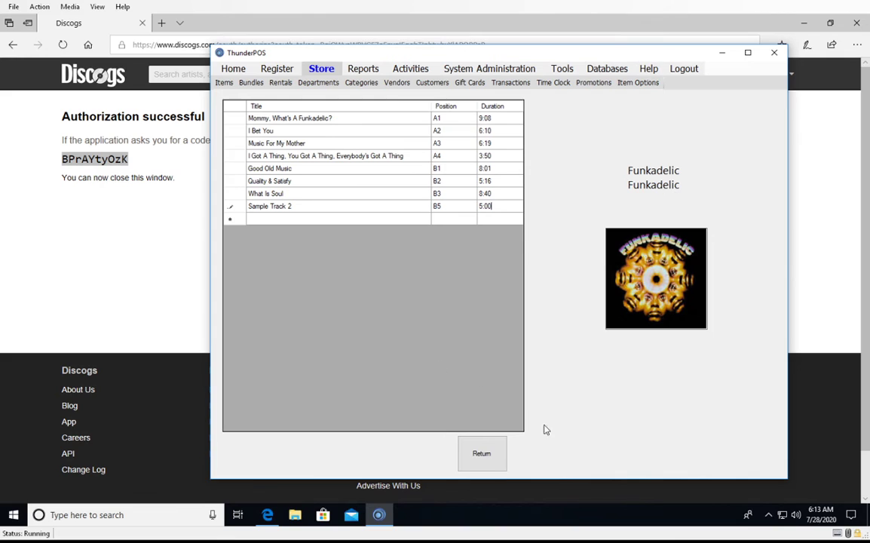
pyautogui.click(486, 457)
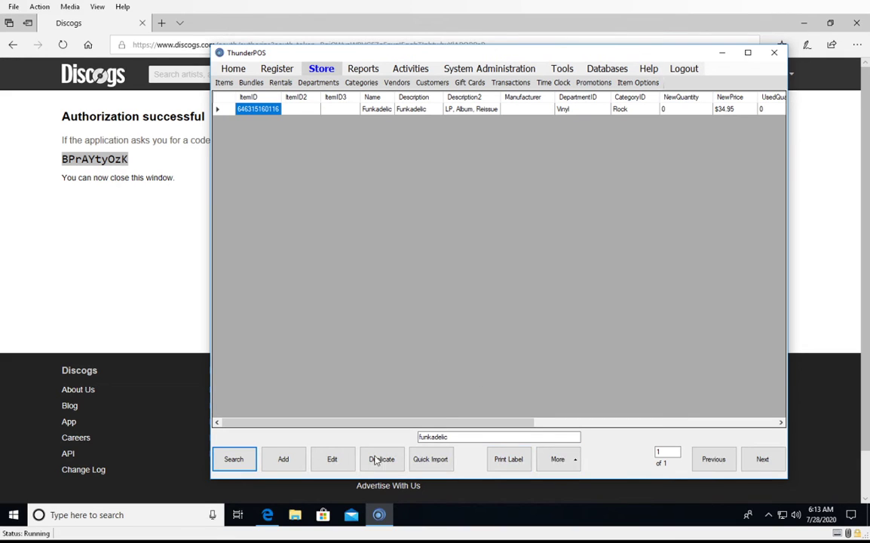
# Search the store items by track title for "sample"
pyautogui.click(238, 465)
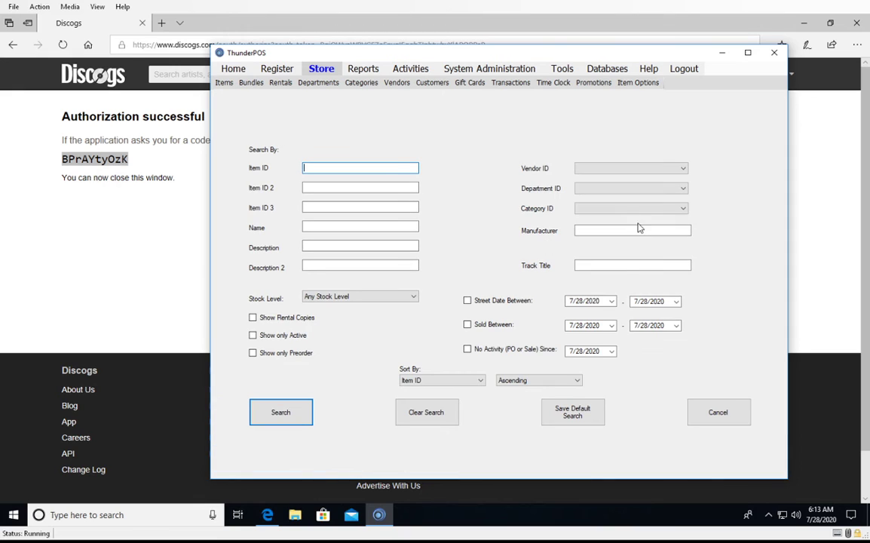
pyautogui.click(593, 267)
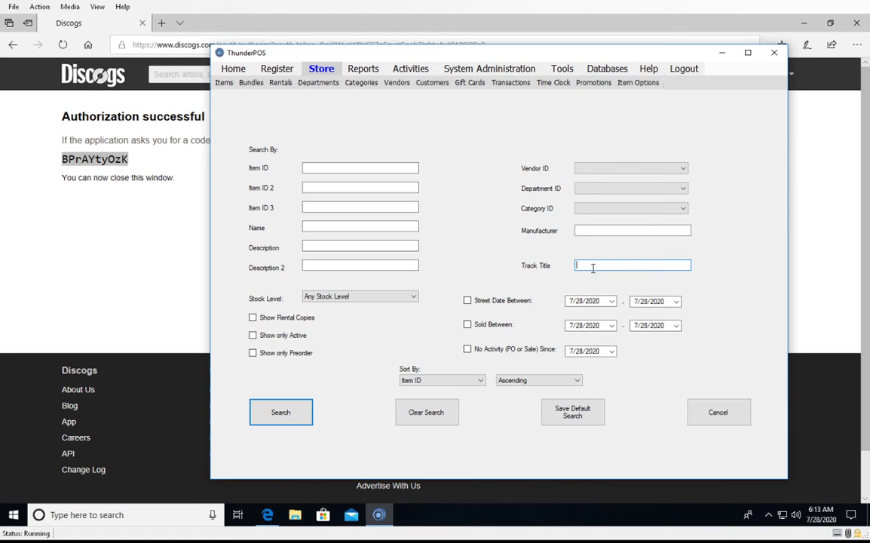
pyautogui.write('sampel')
pyautogui.press('BackSpace')
pyautogui.press('BackSpace')
pyautogui.write('le')
pyautogui.press('Return')
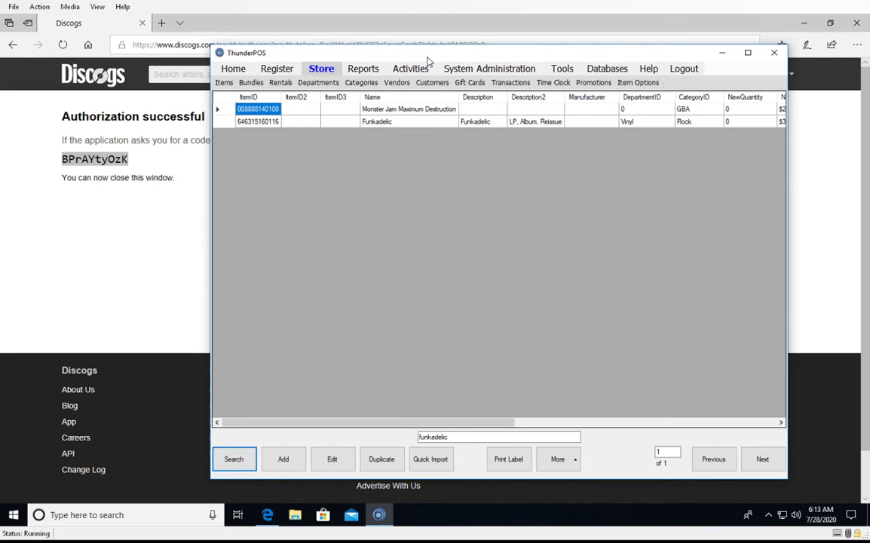
# View the track list of Monster Jam Maximum Destruction to check for the searched title, and return to the results
pyautogui.click(401, 123)
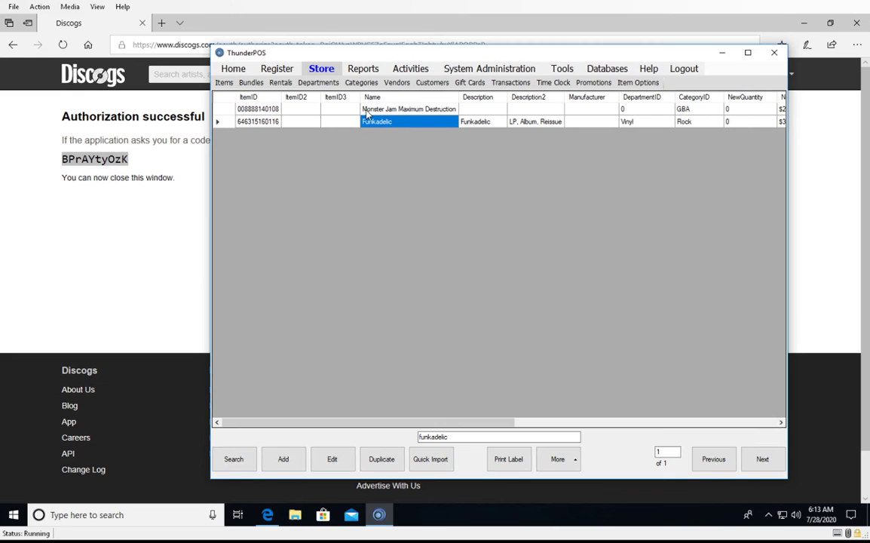
pyautogui.click(381, 110)
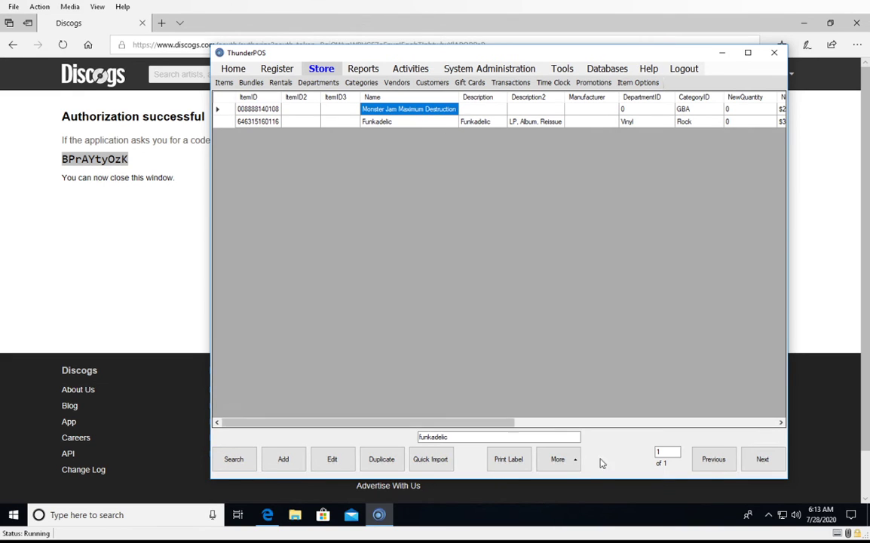
pyautogui.click(573, 450)
pyautogui.click(570, 425)
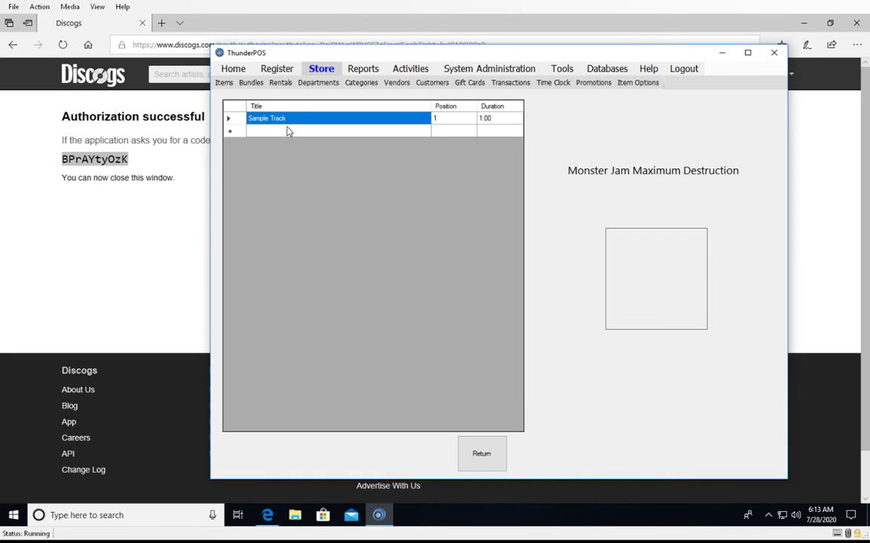
pyautogui.click(479, 455)
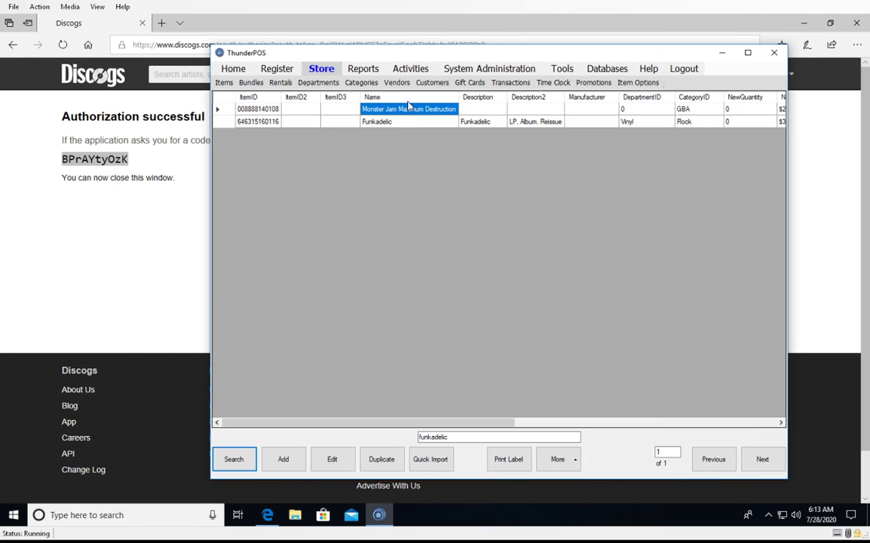
# Open the Funkadelic item's track list from the search results to check for the searched title
pyautogui.click(407, 121)
pyautogui.click(561, 458)
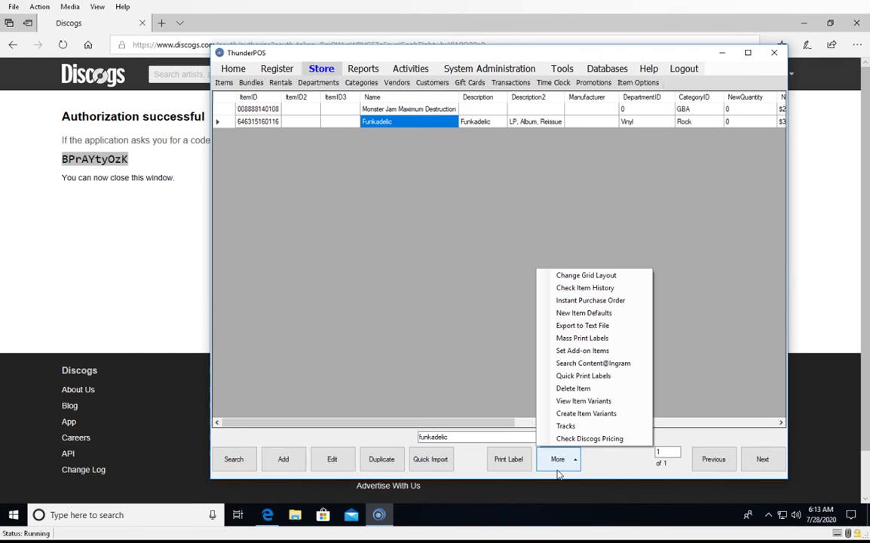
pyautogui.click(569, 426)
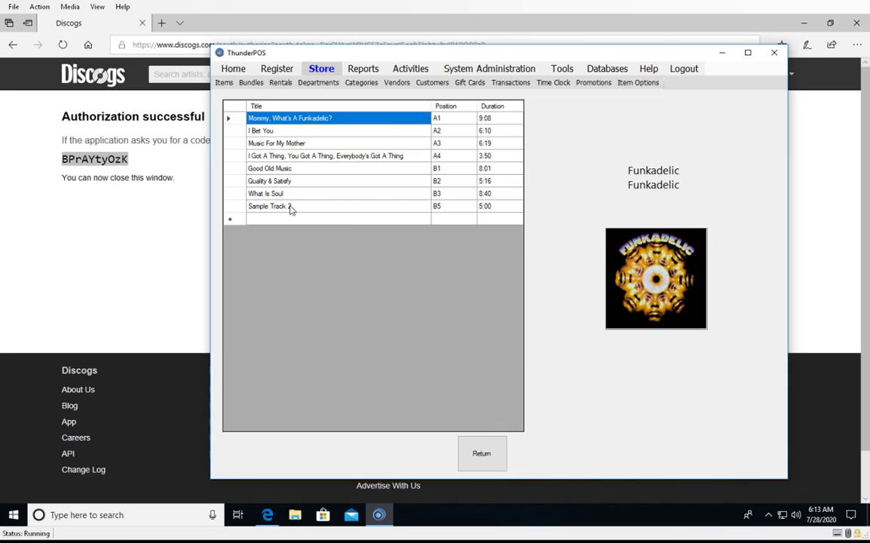